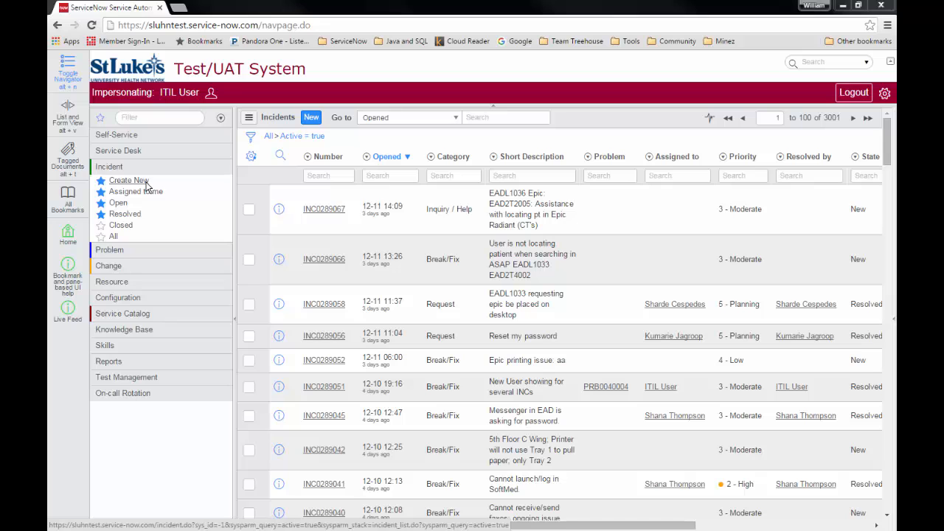
Start a new blank incident and select the caller from the lookup suggestions
click(146, 186)
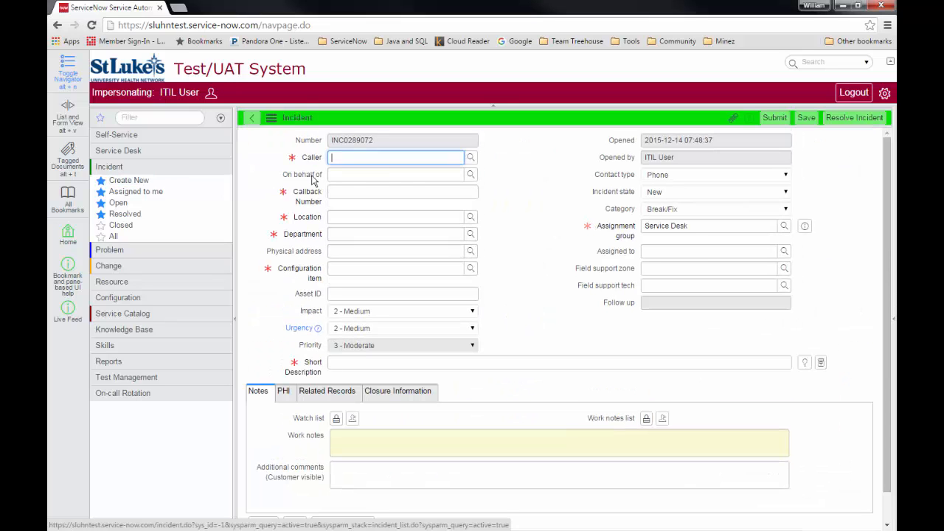
click(361, 156)
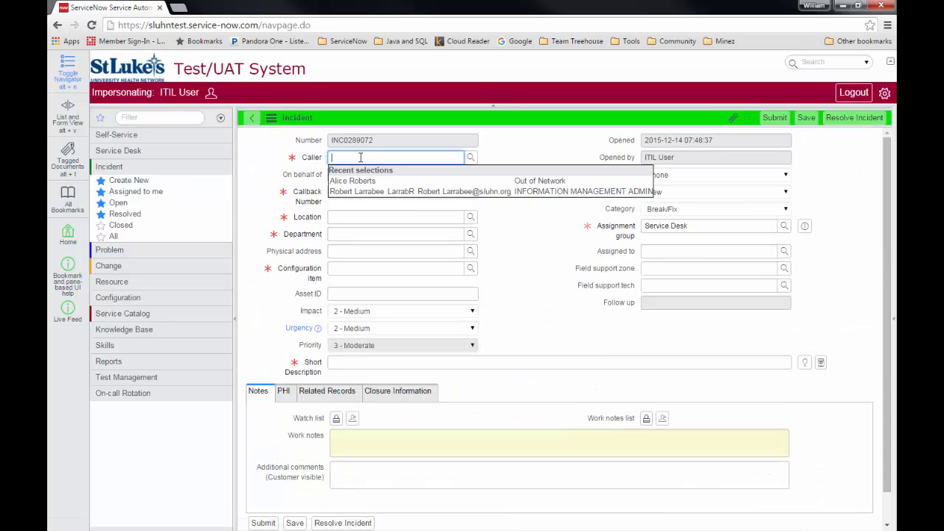
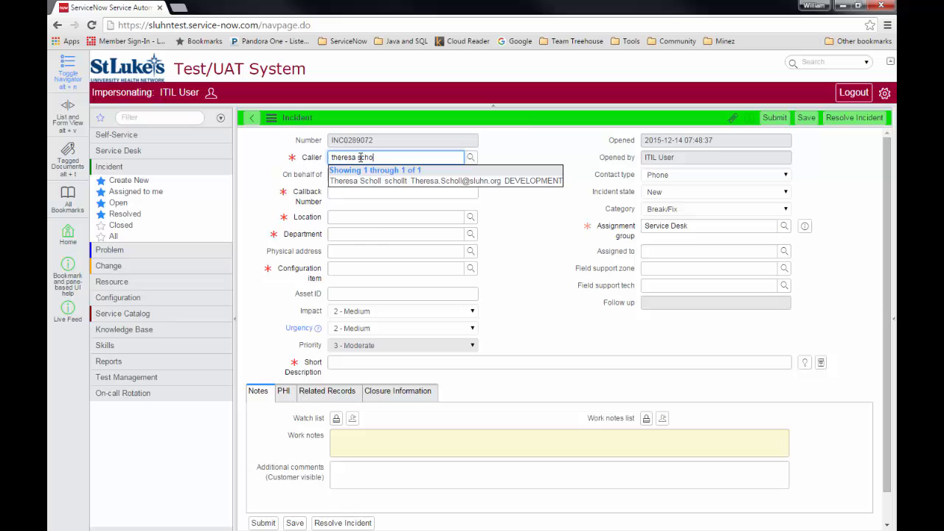
key(Return)
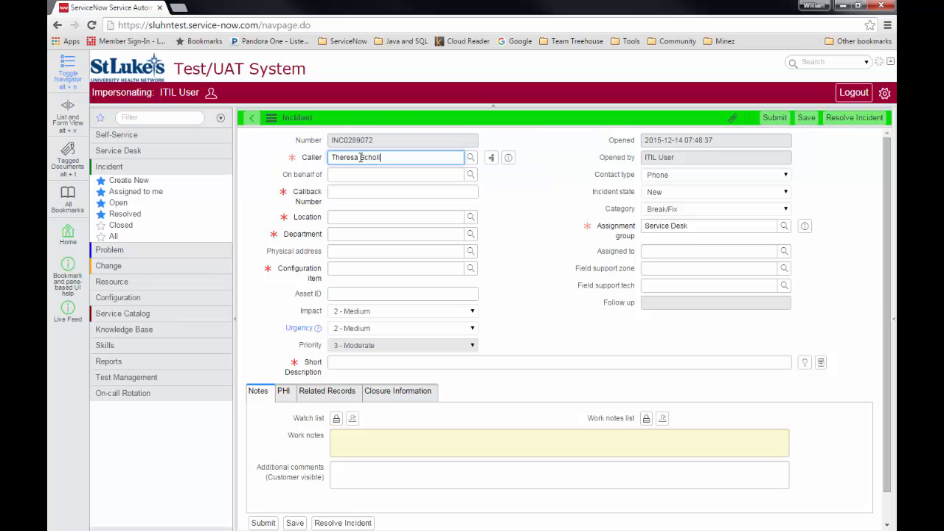
Choose the on-behalf-of person, auto-filling location System Services and department DEVELOPMENT
key(Tab)
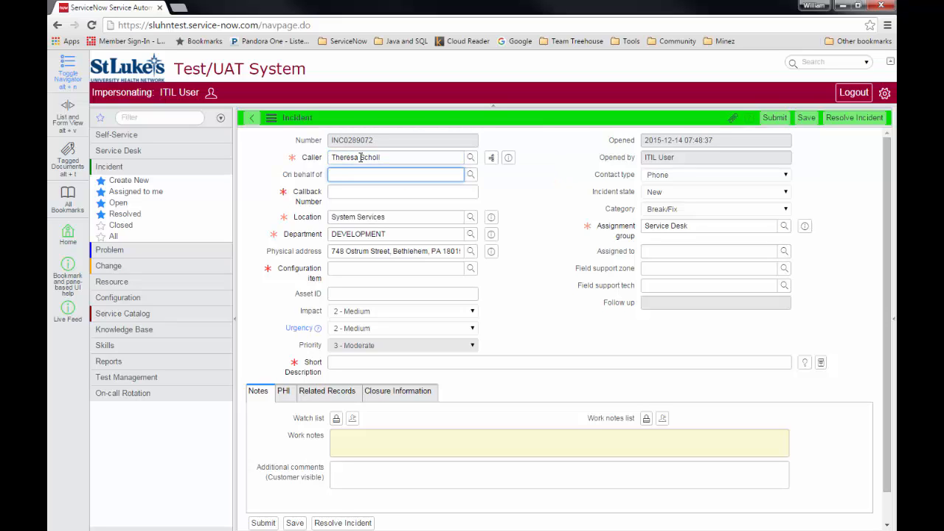
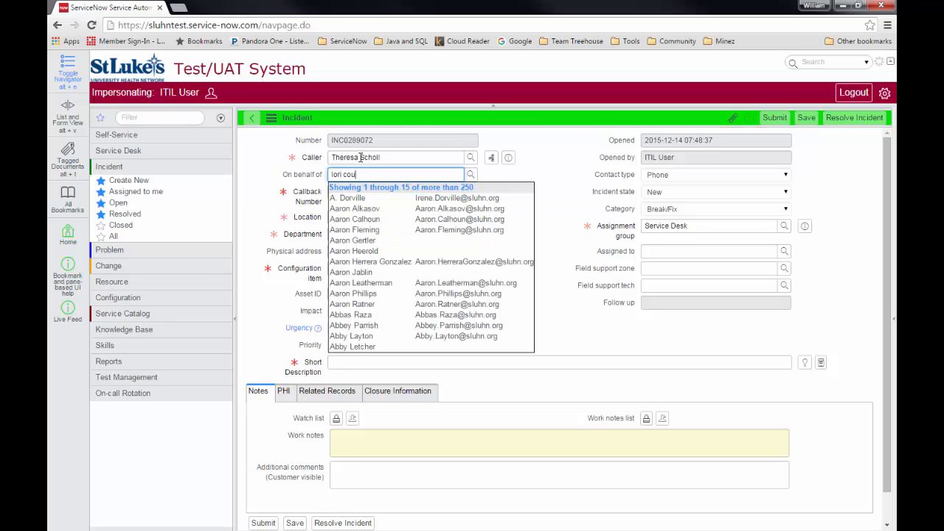
key(Return)
key(Tab)
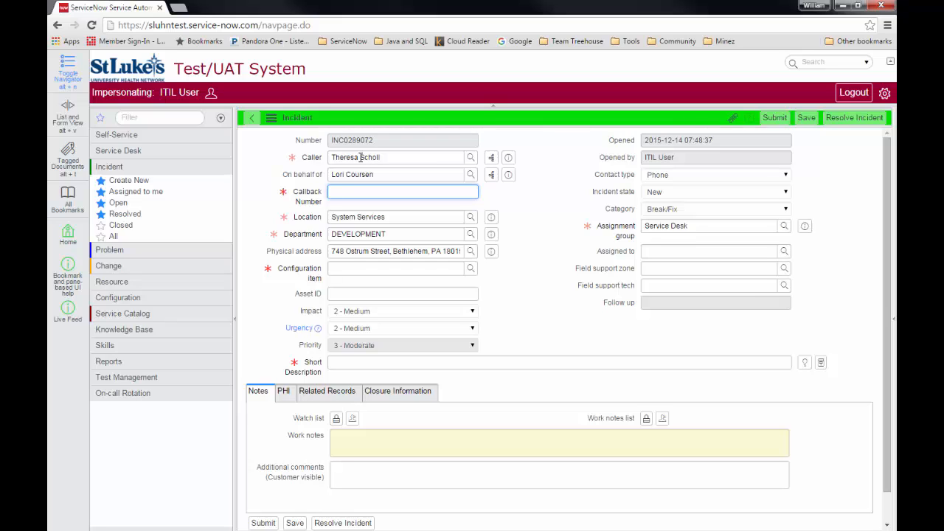
Enter the caller's callback number with extension and change the location to Bethlehem
key(Tab)
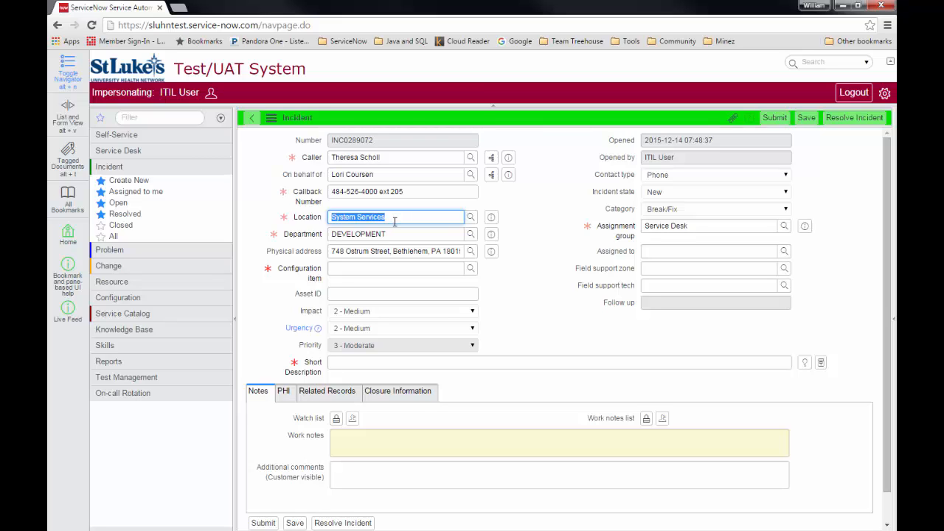
text(beth)
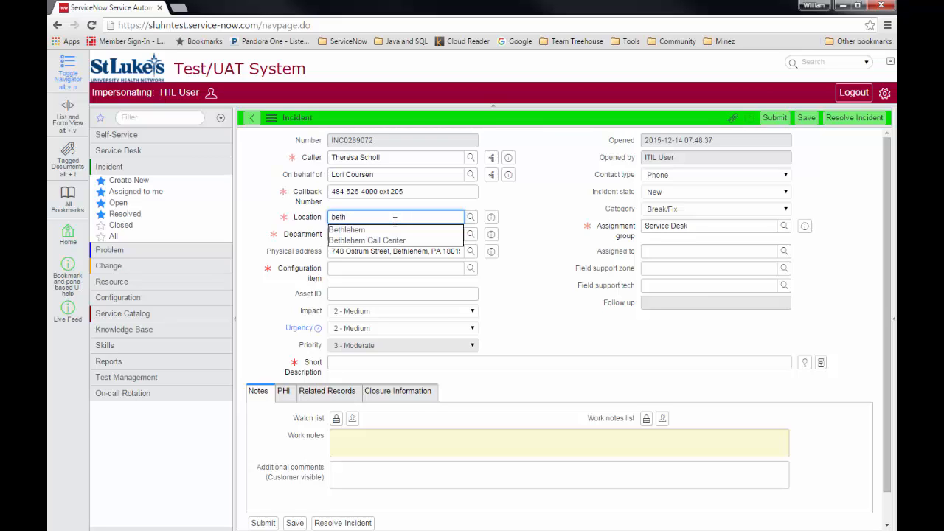
click(395, 227)
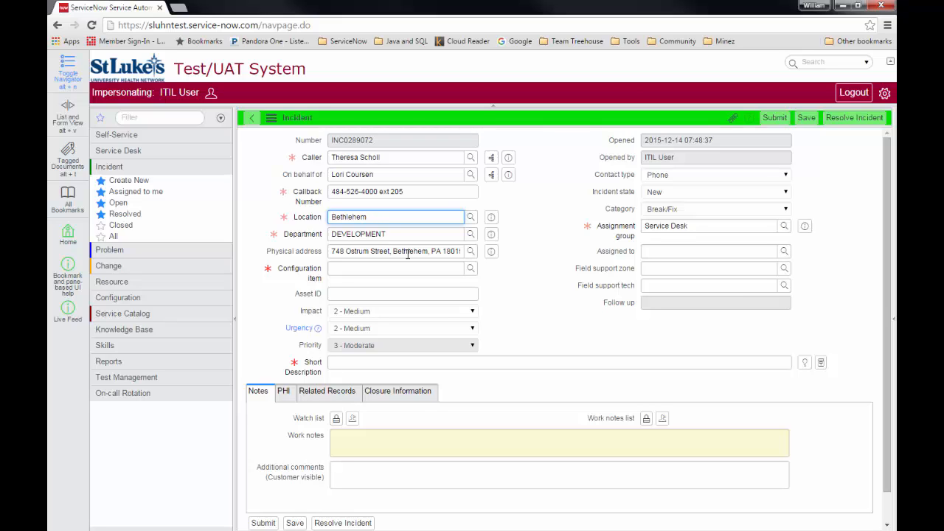
click(406, 270)
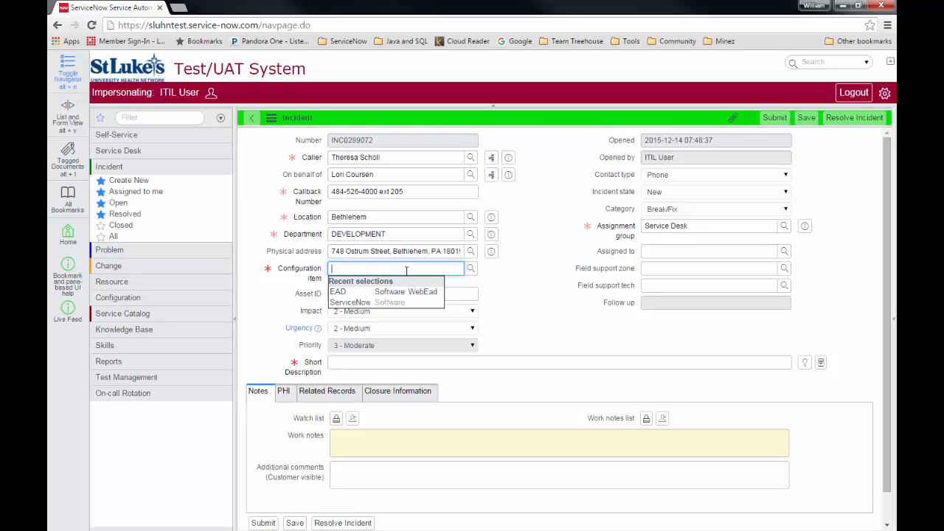
Pick Desktop PC as configuration item, asset ID S123456789, and urgency 1 - High
text(desk)
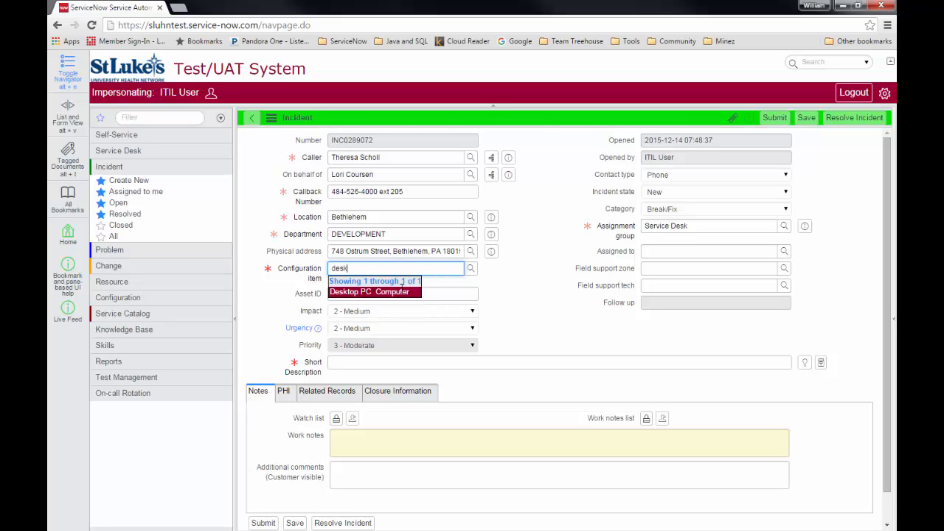
click(404, 291)
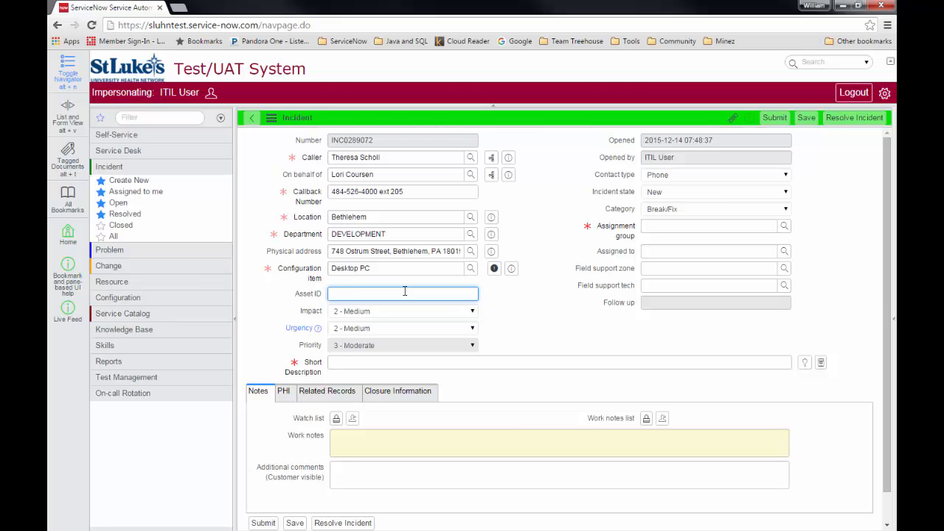
text(S123456789)
click(473, 329)
click(457, 339)
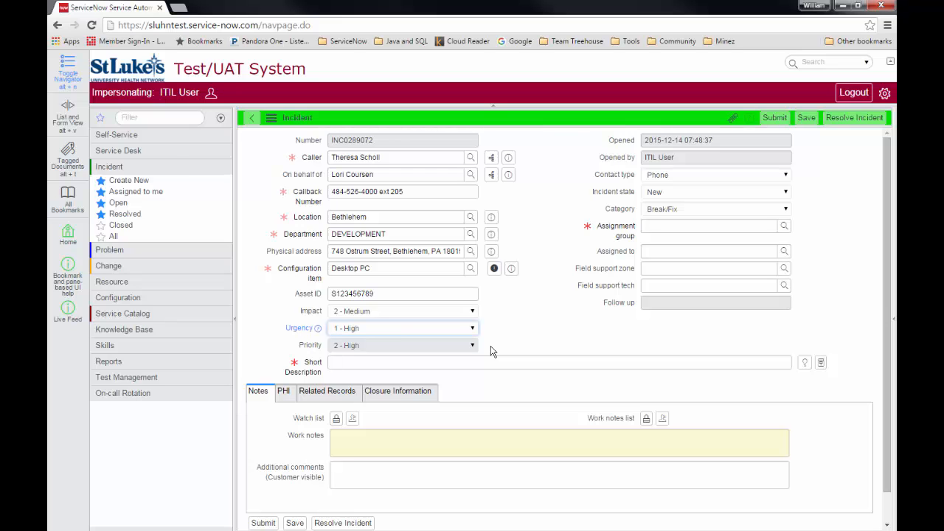
click(318, 331)
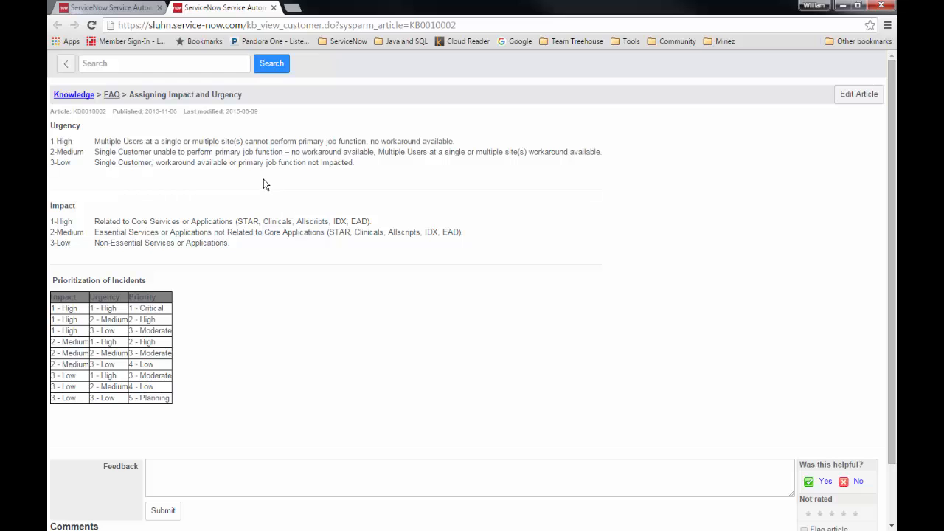
click(273, 8)
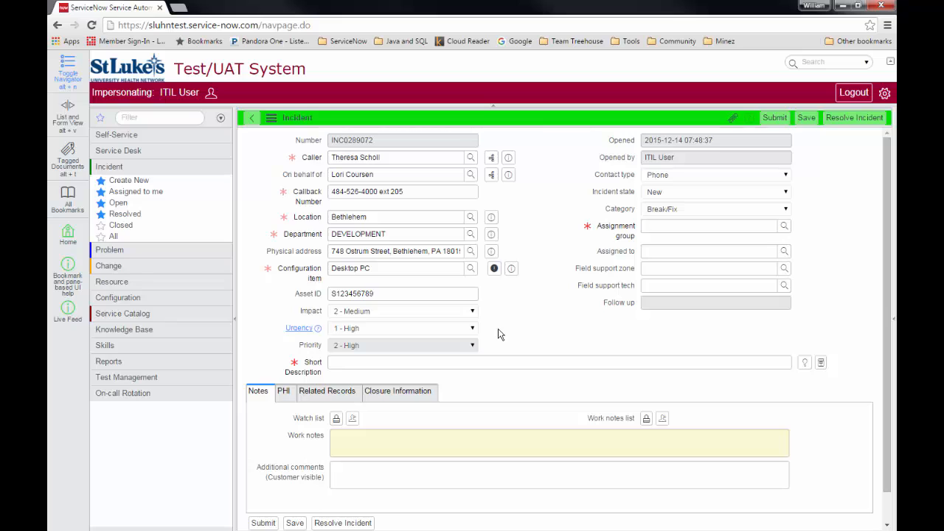
Keep the contact type as Phone and bring up the Incident state options
click(787, 177)
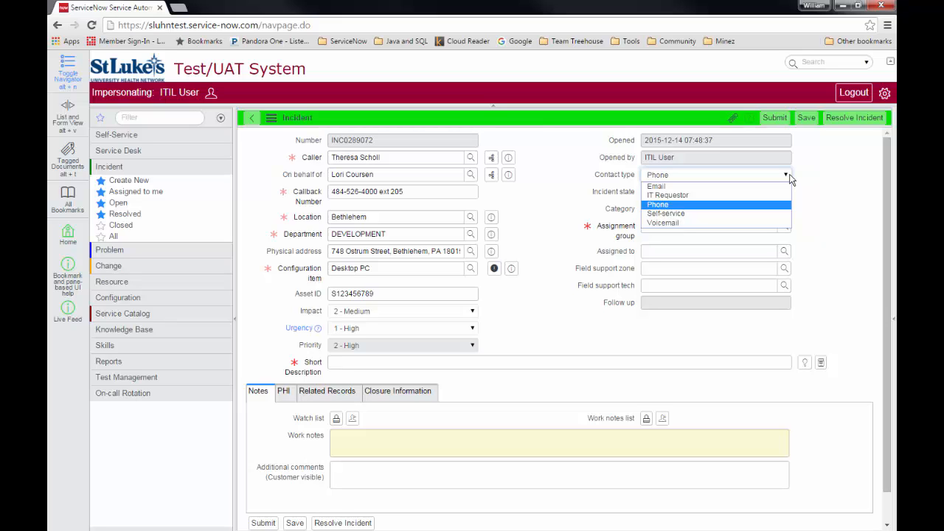
click(789, 179)
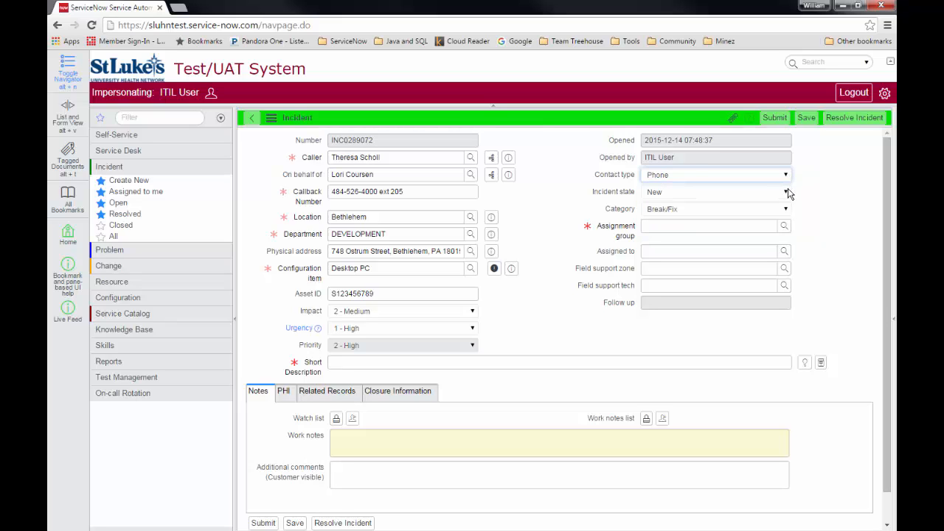
click(787, 194)
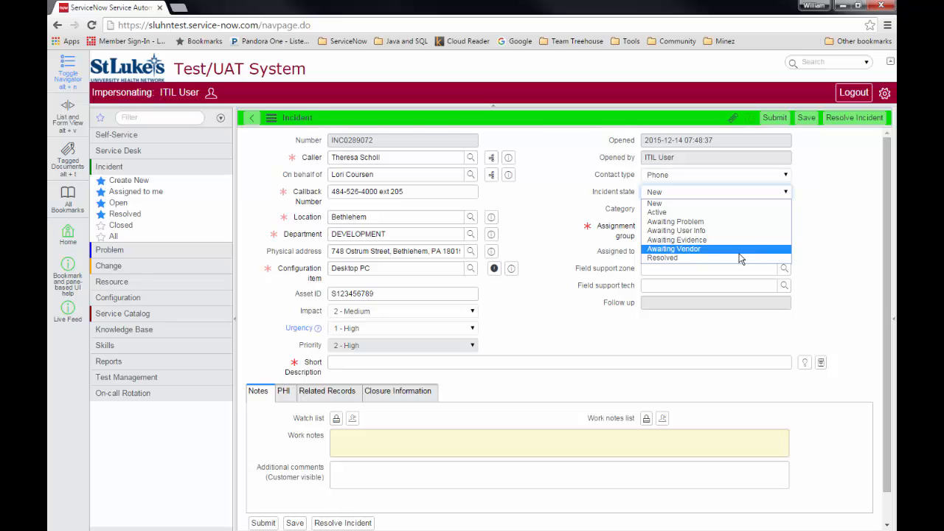
click(831, 223)
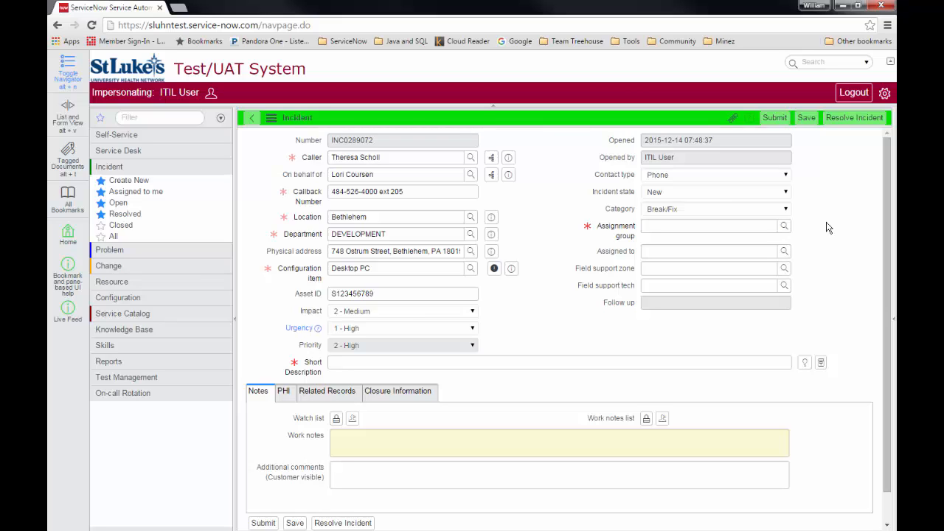
click(788, 209)
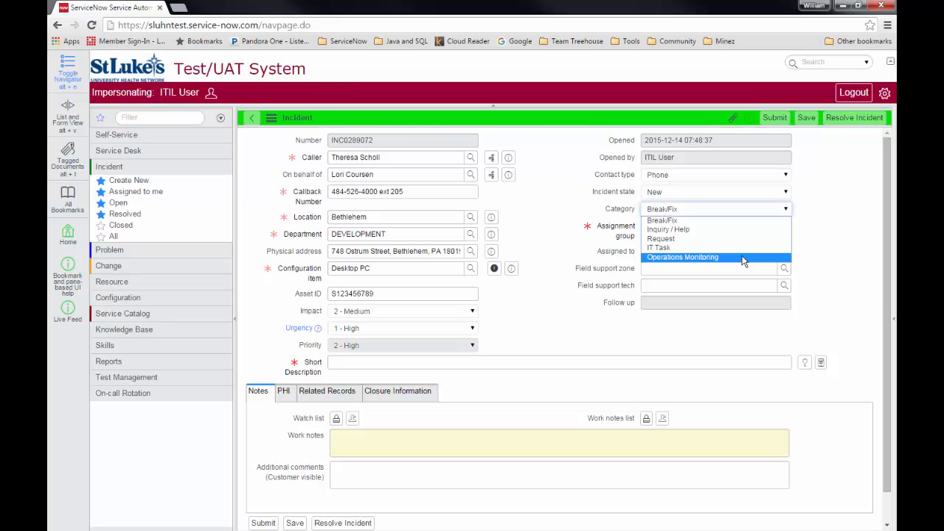
click(727, 221)
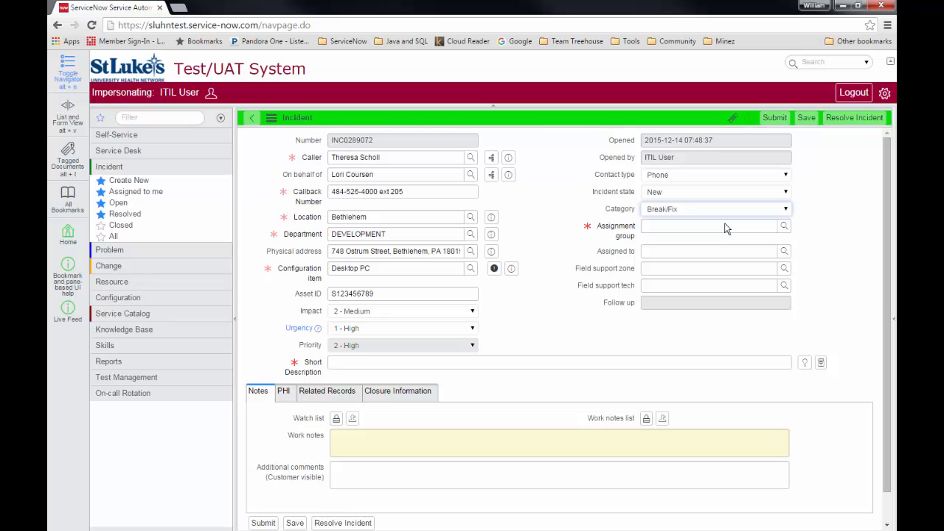
Set the assignment group to FS SLB2 and dismiss the Assigned to suggestions
click(735, 224)
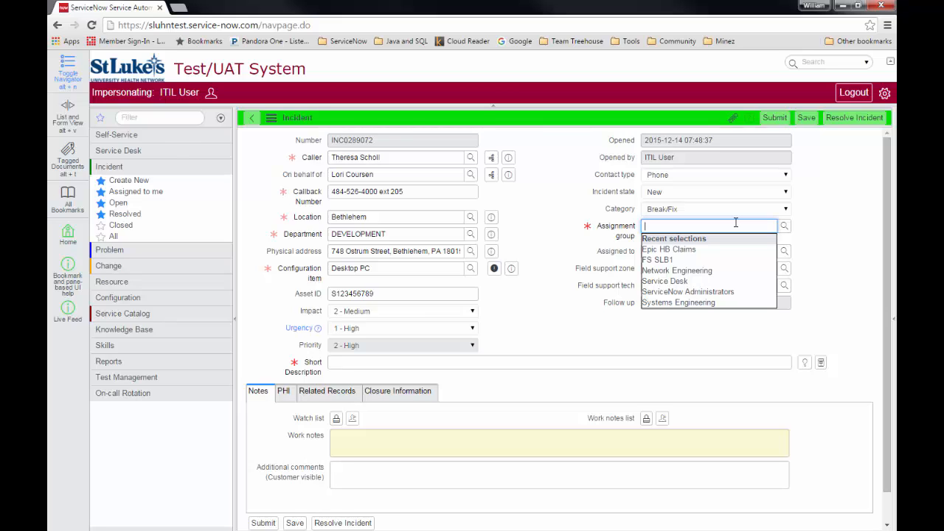
text(fs slb)
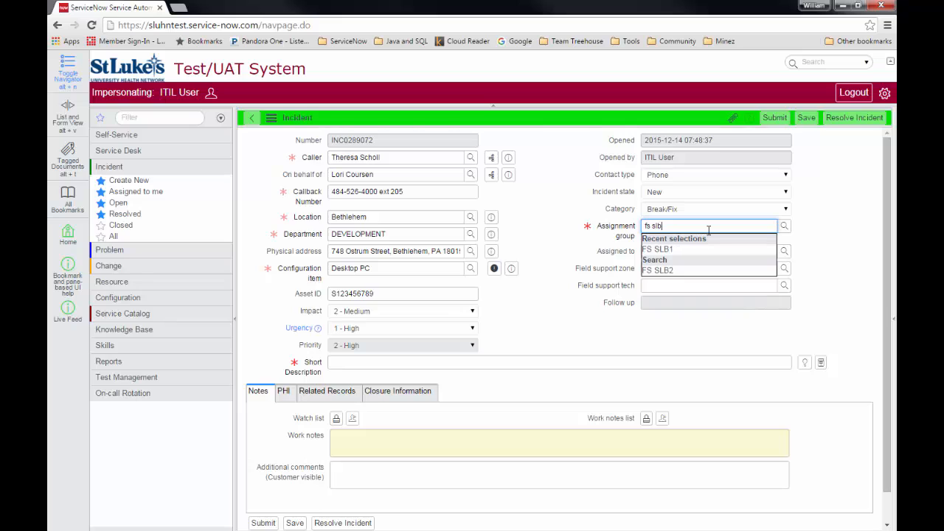
text(2)
key(Tab)
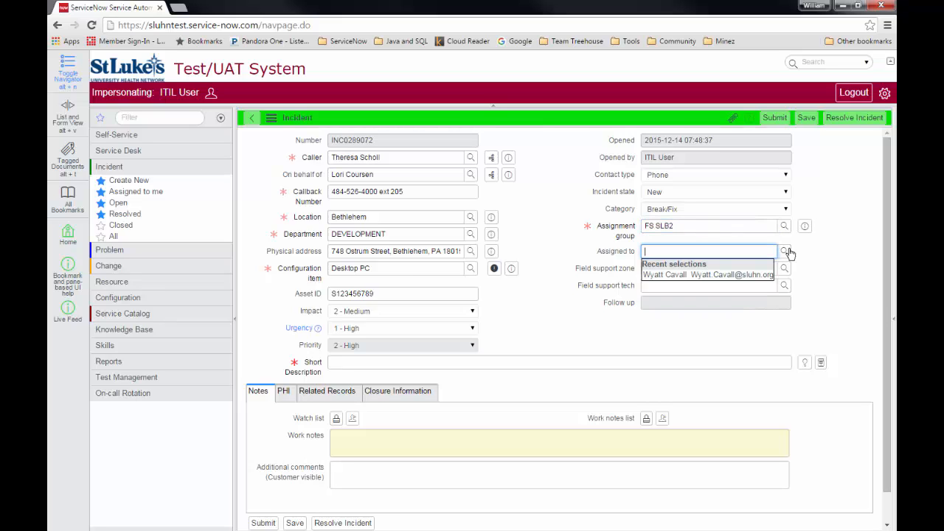
click(846, 255)
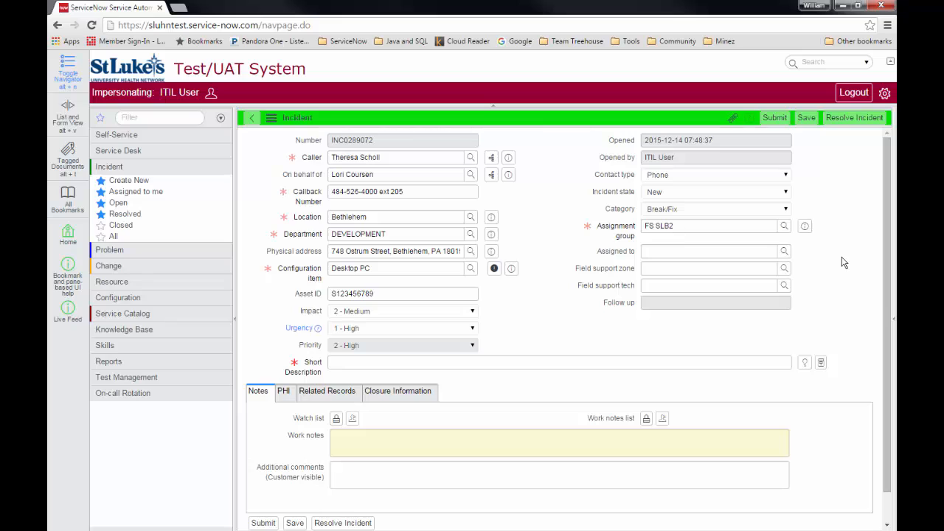
Enter the short description 'PC omits burning smell when on for more than 10 minutes'
click(441, 363)
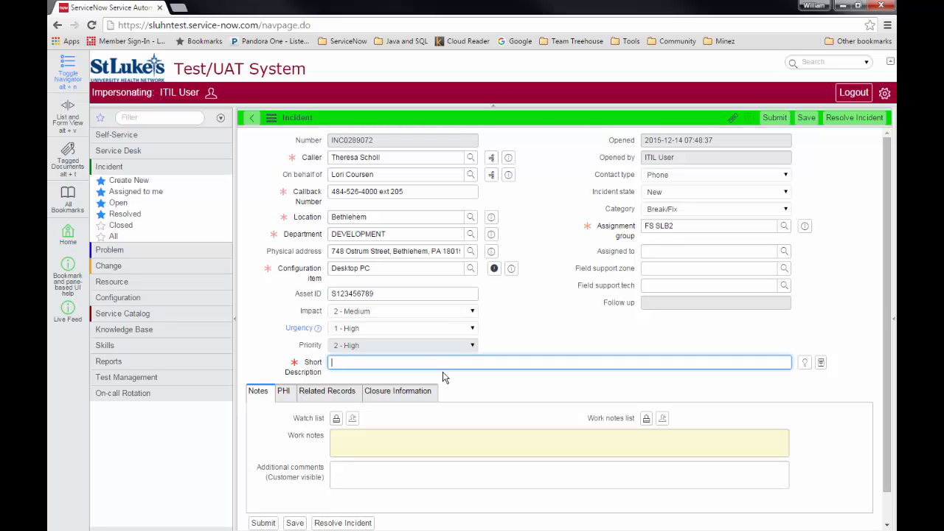
text(PC omits burning smell when on for mor)
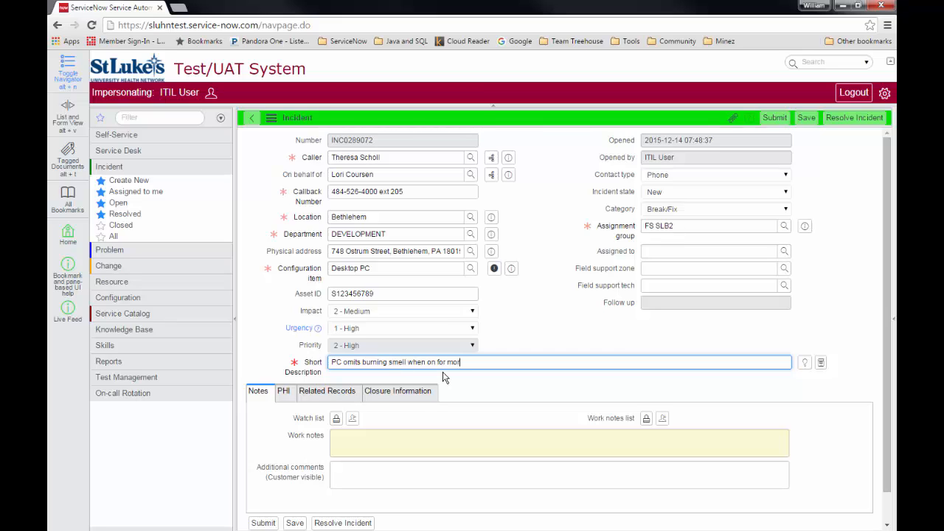
text(e than 10 minutes)
click(393, 447)
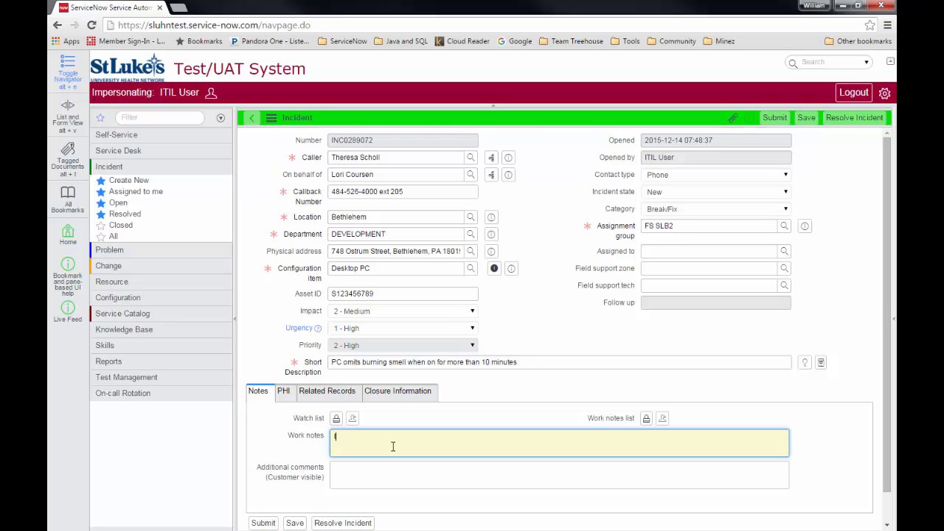
Add a work note that the issue began yesterday and the front desk can unlock the office, then submit
text(Issue began yesterday.  If need to unlocke)
key(BackSpace)
text(office, see )
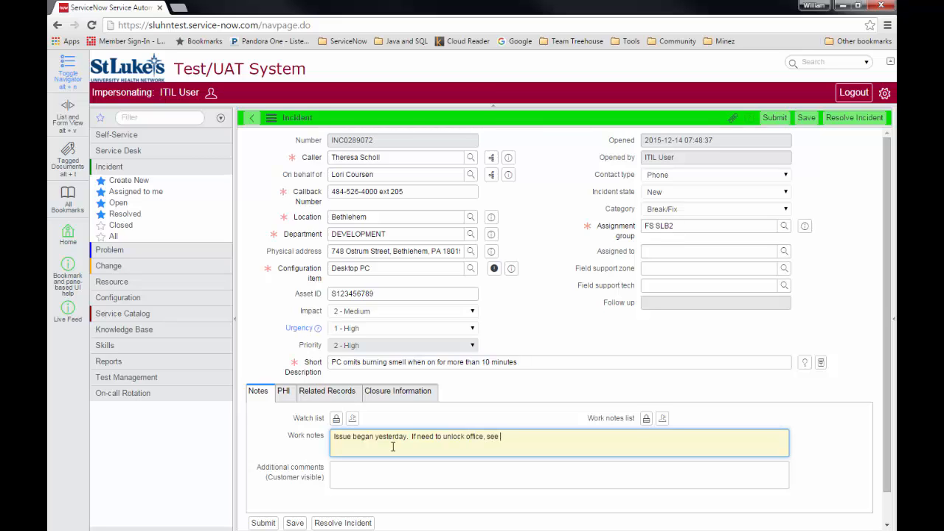
text(Terry at front desk)
click(770, 123)
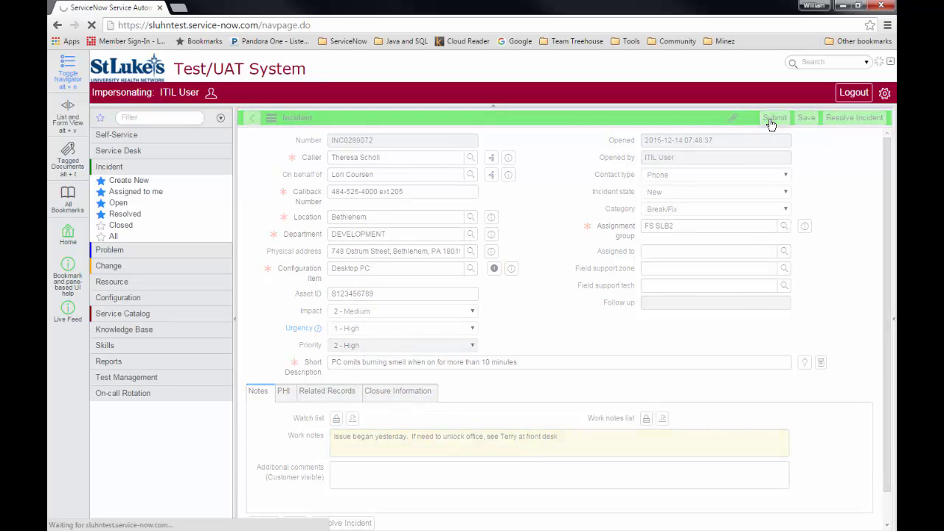